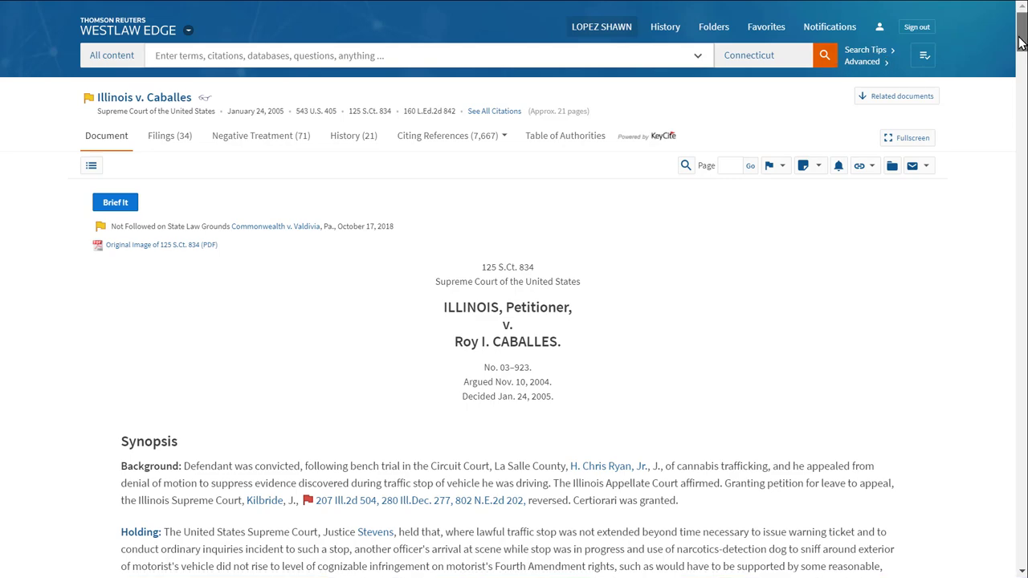
List only the cases among the citing references of Illinois v. Caballes, shown with the most detail
drag(1022, 40, 1022, 129)
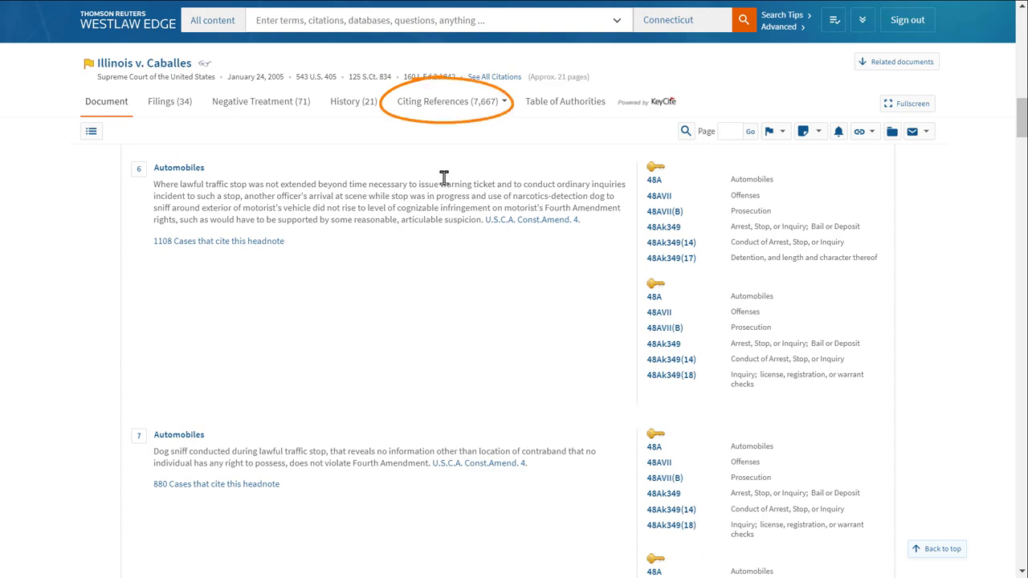
click(430, 104)
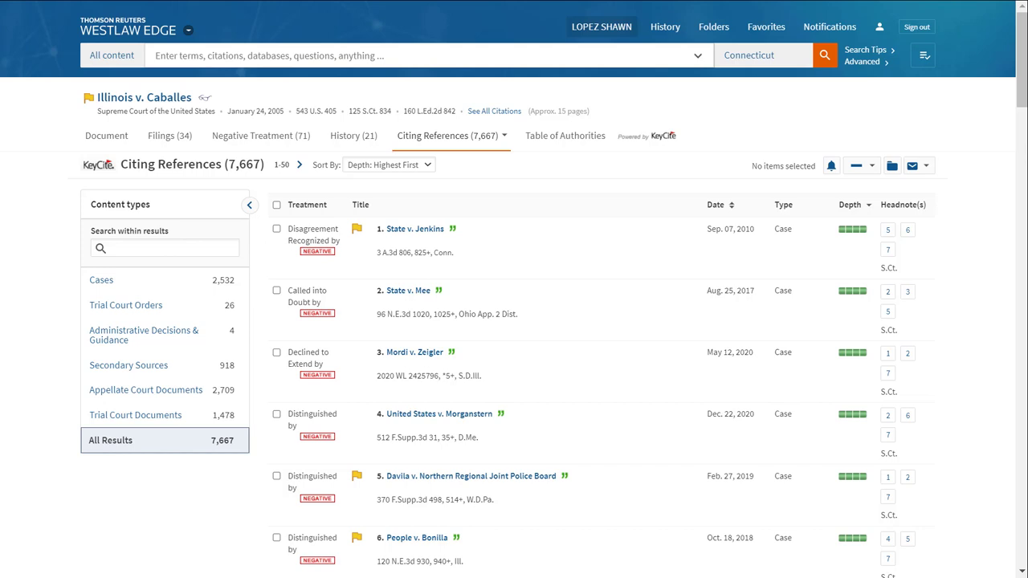
click(155, 285)
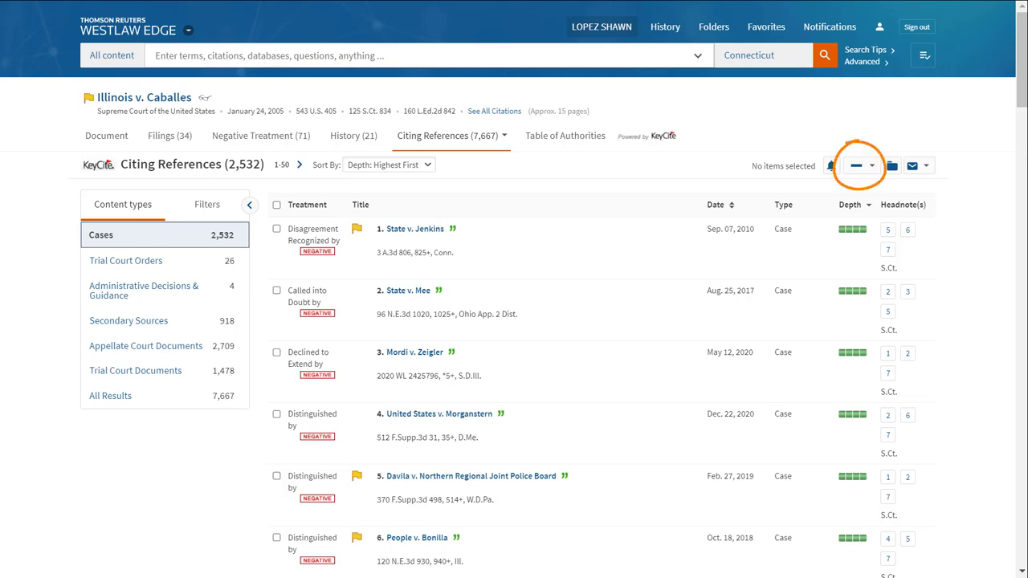
click(871, 167)
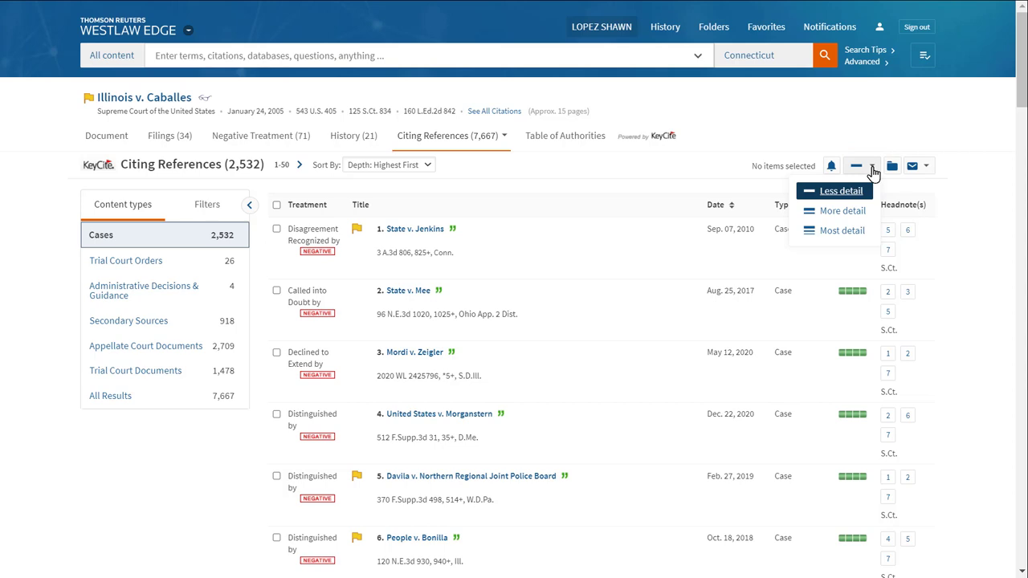
click(840, 231)
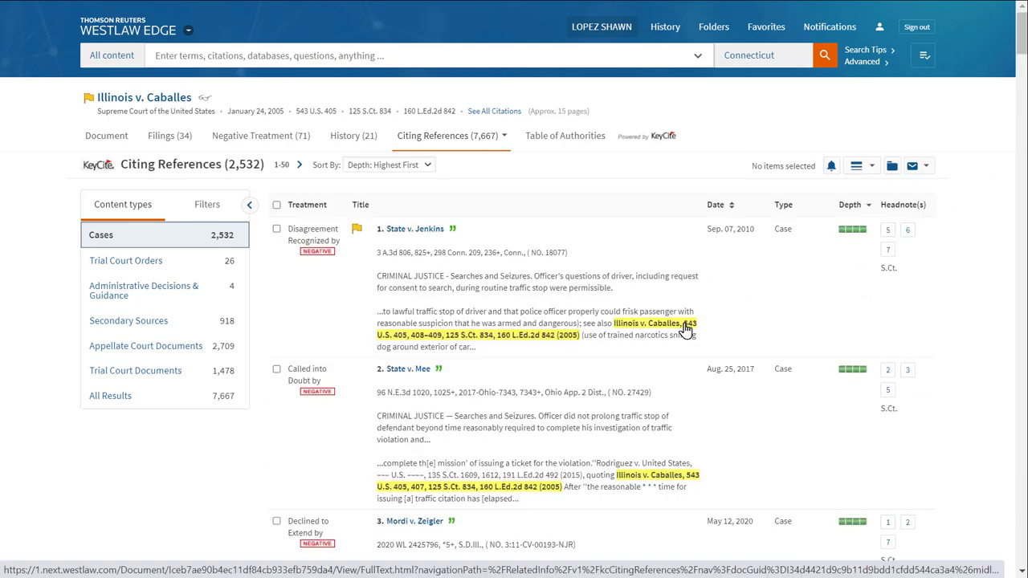
Select the Second Circuit Ct. App. under the federal Courts of Appeals as a jurisdiction filter for the citing cases
click(208, 205)
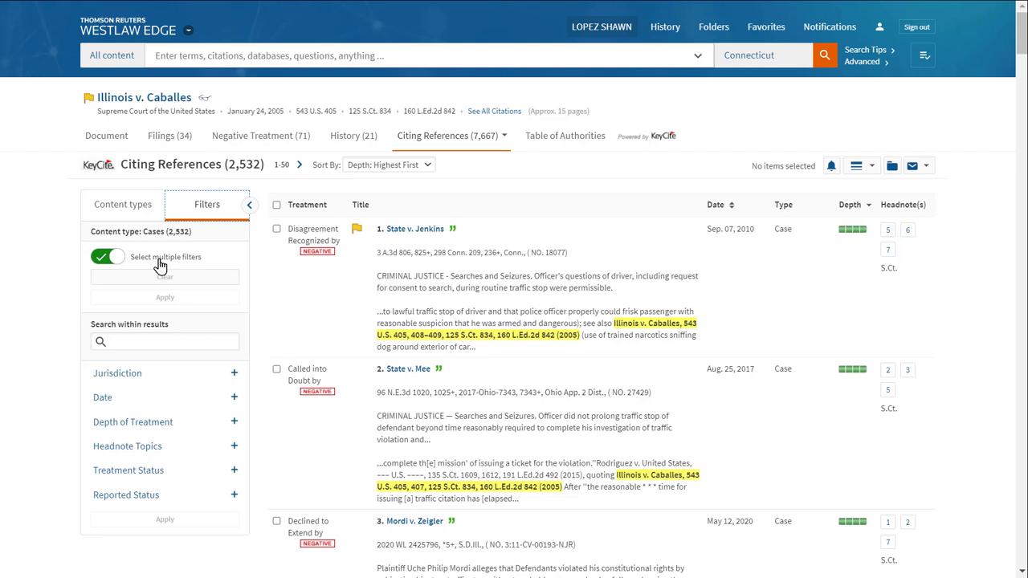
click(240, 375)
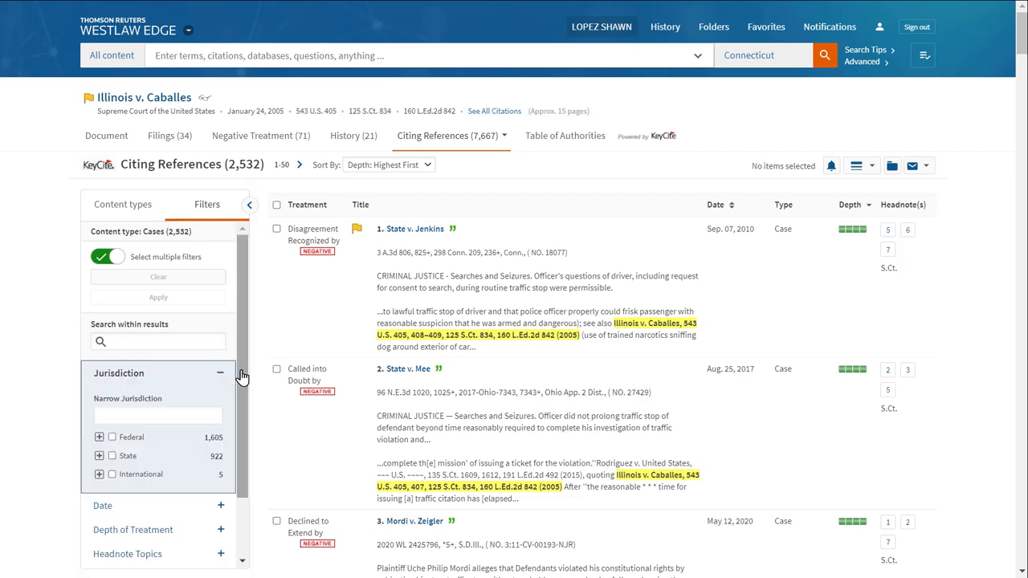
click(99, 437)
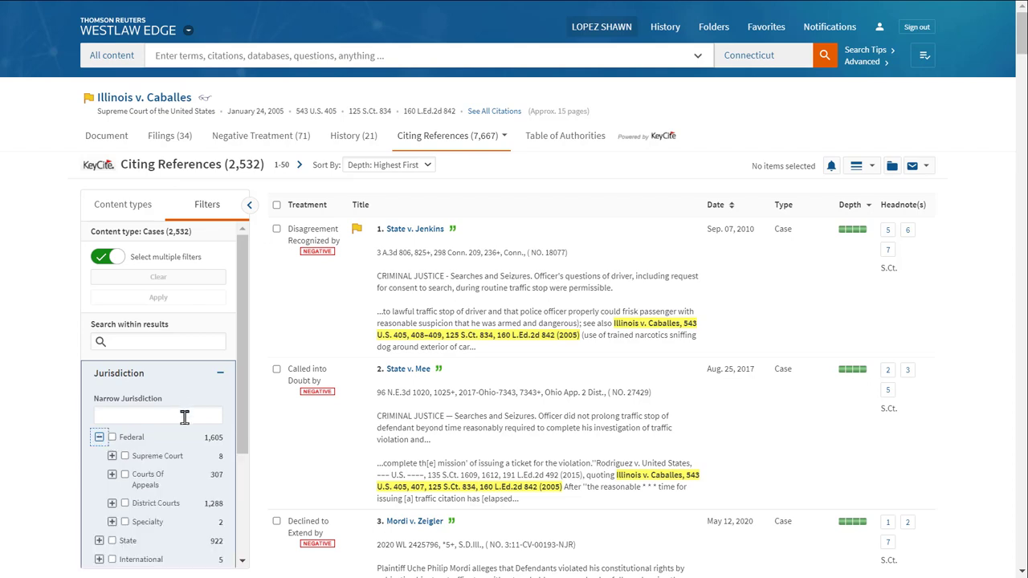
click(113, 474)
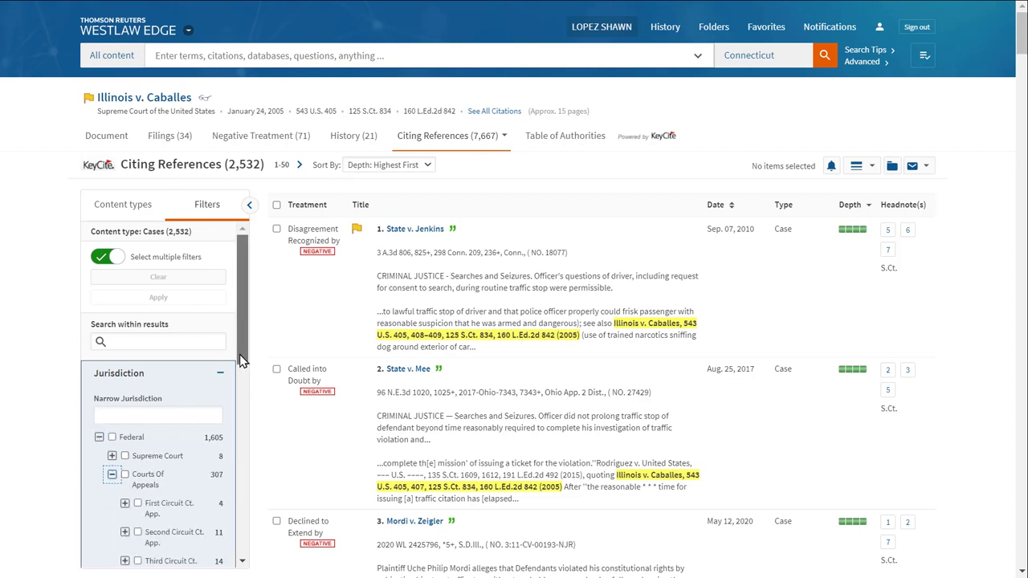
drag(239, 355, 239, 432)
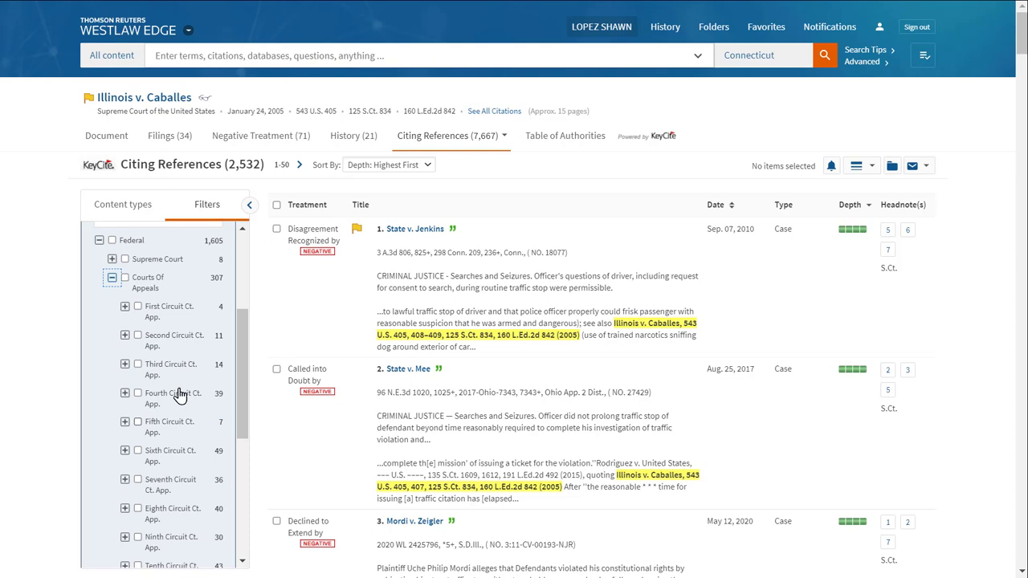
click(137, 335)
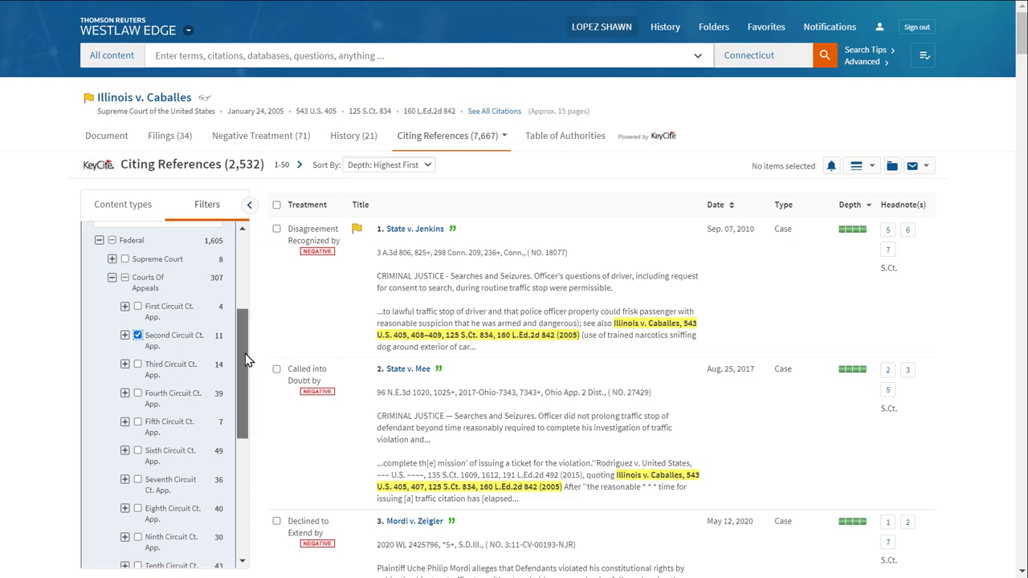
Add New York under the federal District Courts to the jurisdiction filter and apply the selection
drag(245, 353, 247, 438)
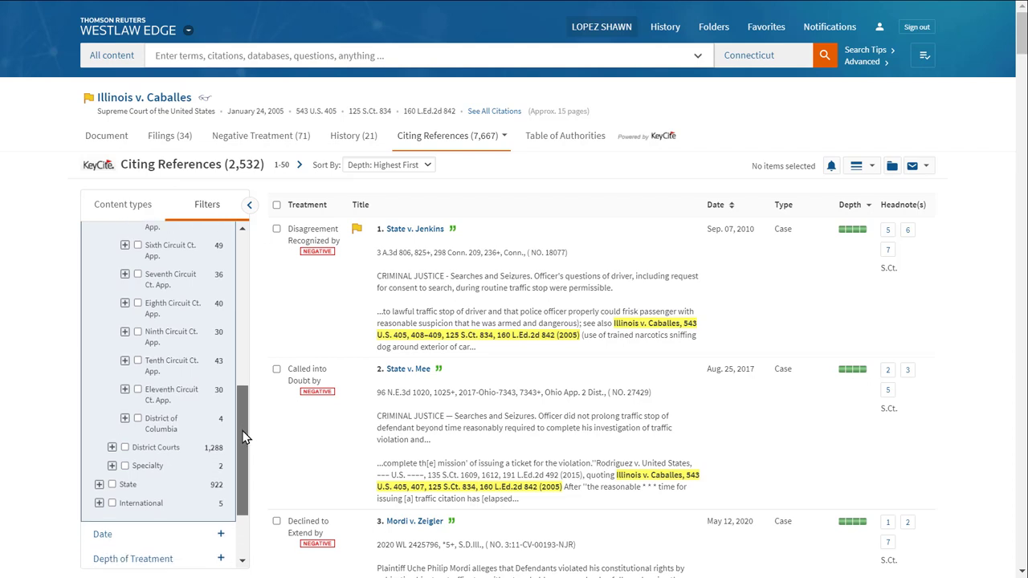
click(112, 448)
drag(240, 354, 240, 451)
click(138, 469)
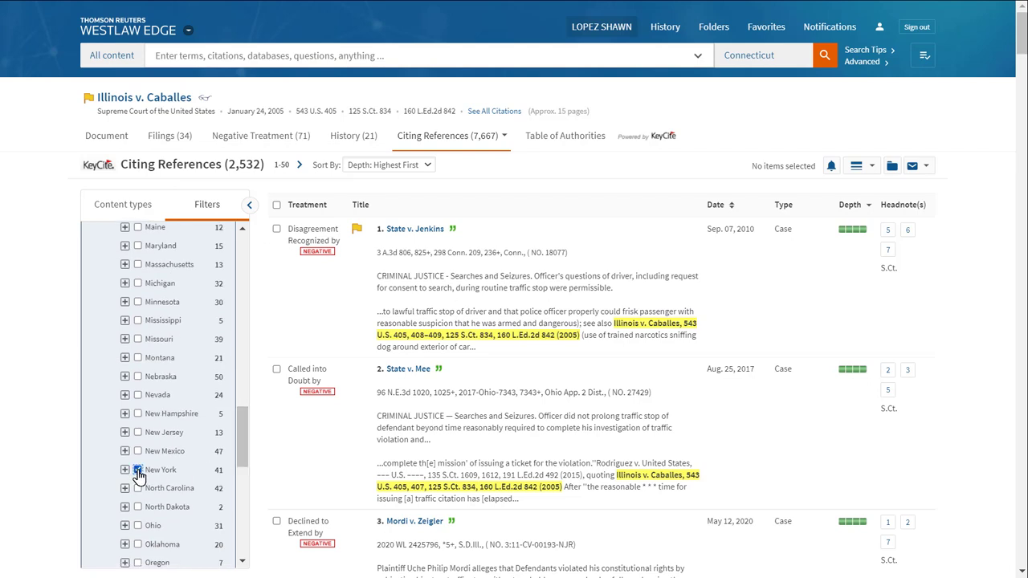
drag(241, 420, 230, 548)
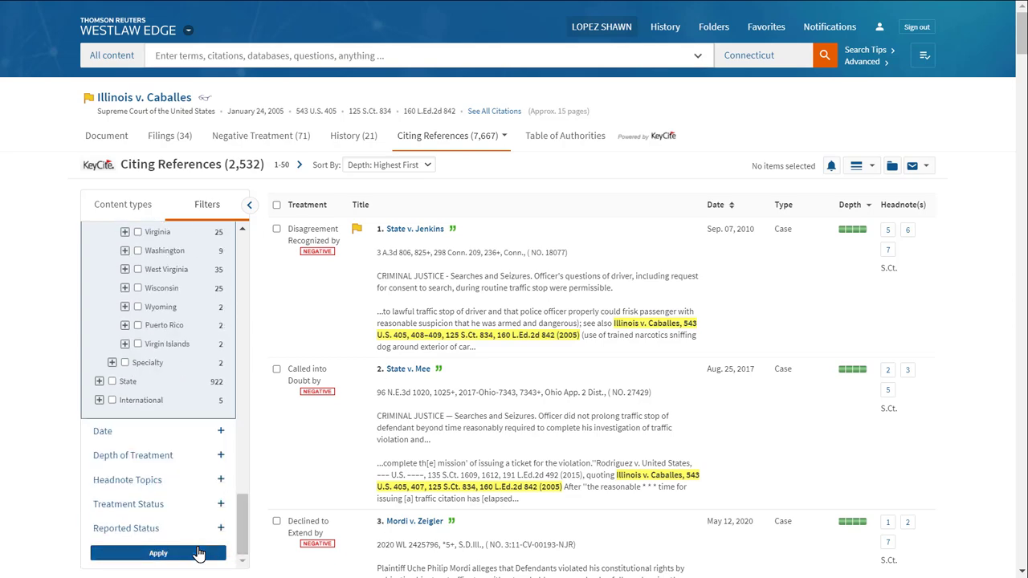
click(200, 552)
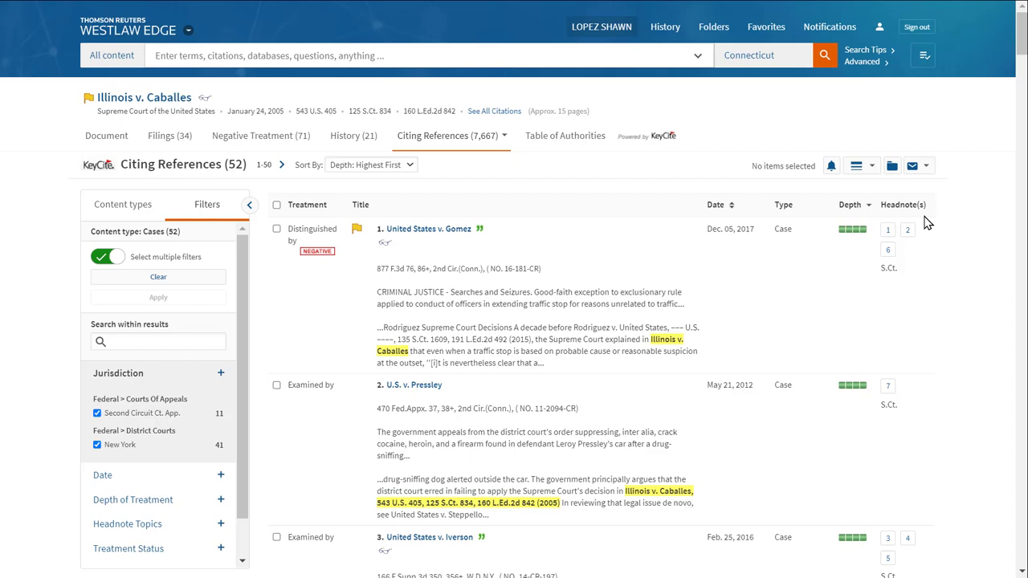
Choose the Automobiles headnote topic 48Ak349.5(7) Drugs and narcotics as a headnote filter for the citing cases
mouse_move(906, 233)
mouse_move(891, 394)
scroll(245, 522, down, 1)
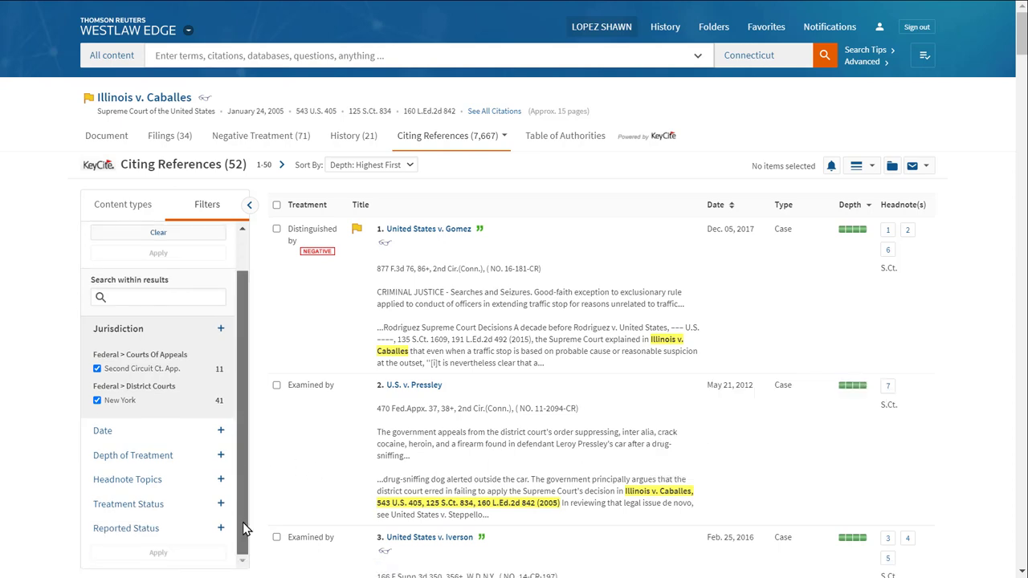
click(222, 483)
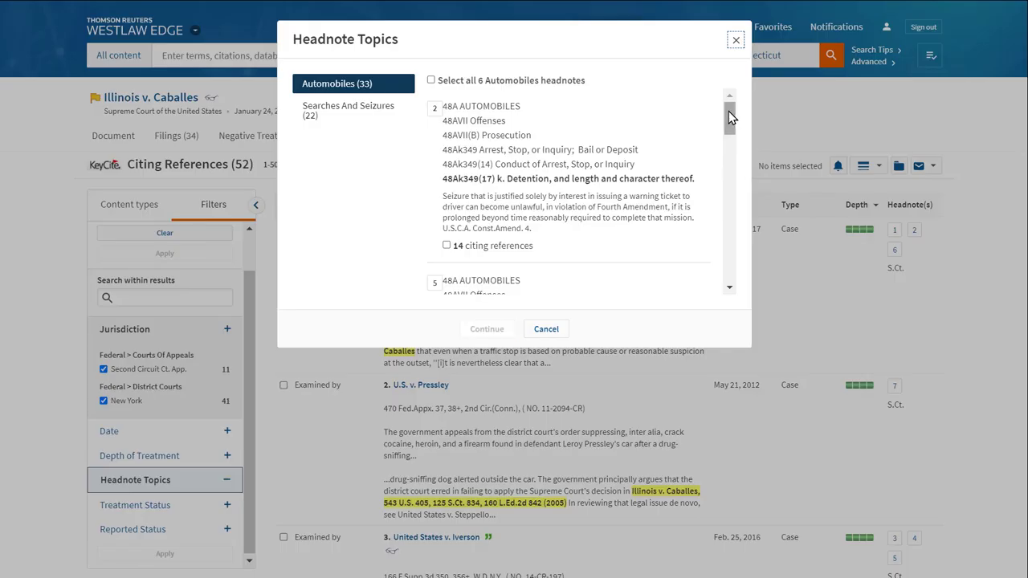
drag(729, 117, 739, 244)
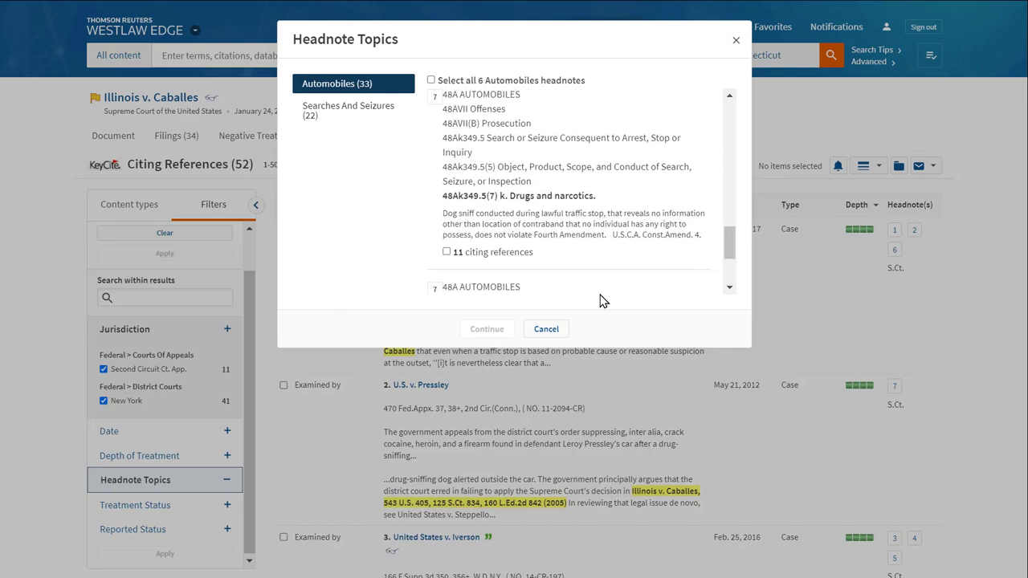
click(446, 251)
click(478, 331)
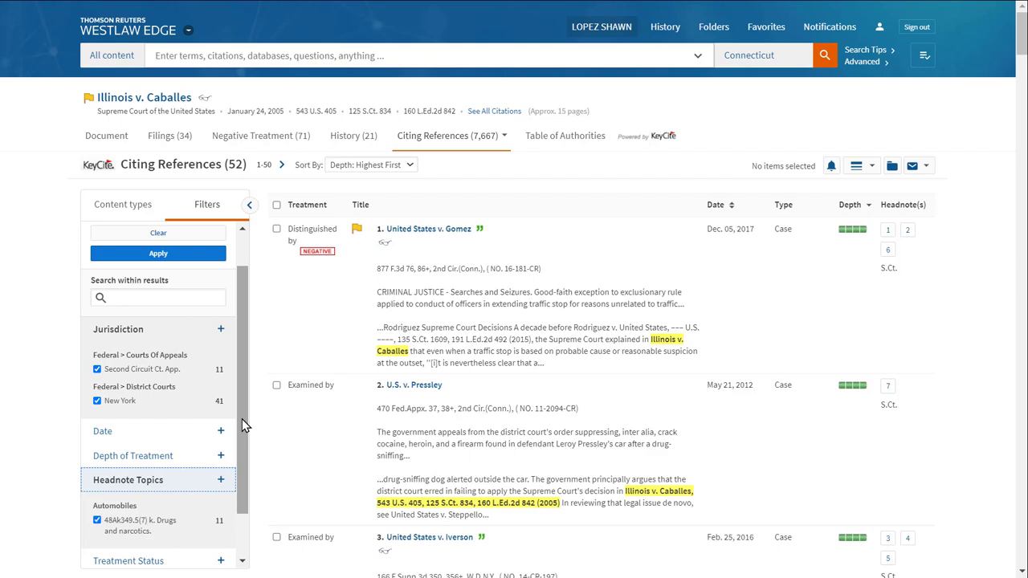
Set the treatment status filter to Hide Negative
drag(244, 425, 239, 491)
click(221, 503)
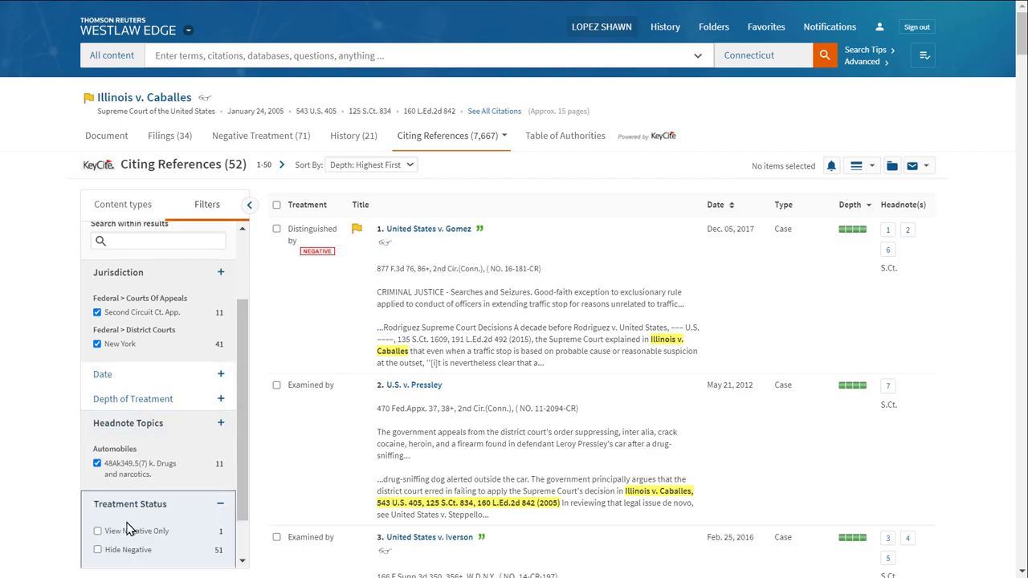
click(97, 550)
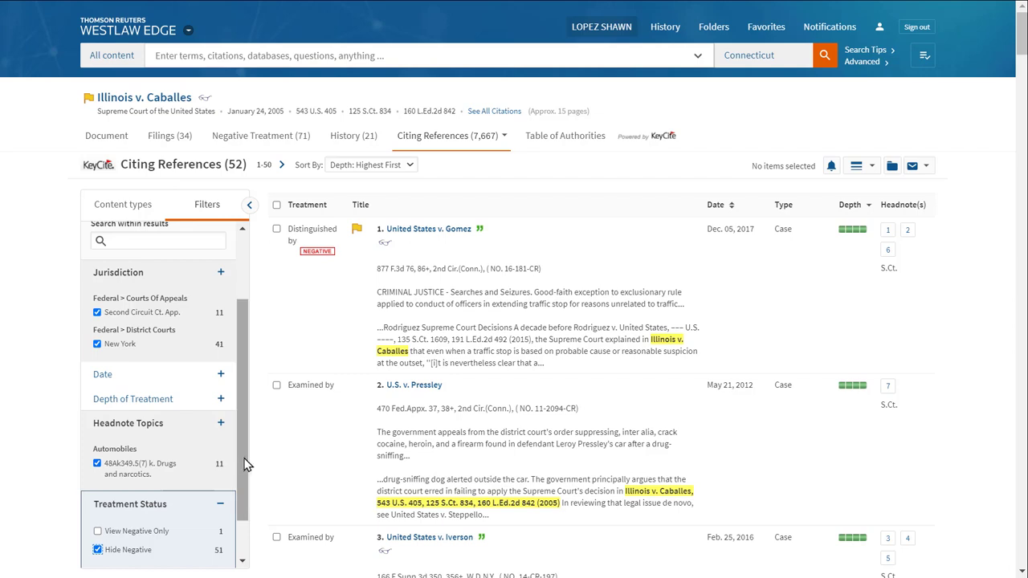
Limit the reported status to Reported and apply the chosen filters to the citing cases
drag(245, 462, 245, 506)
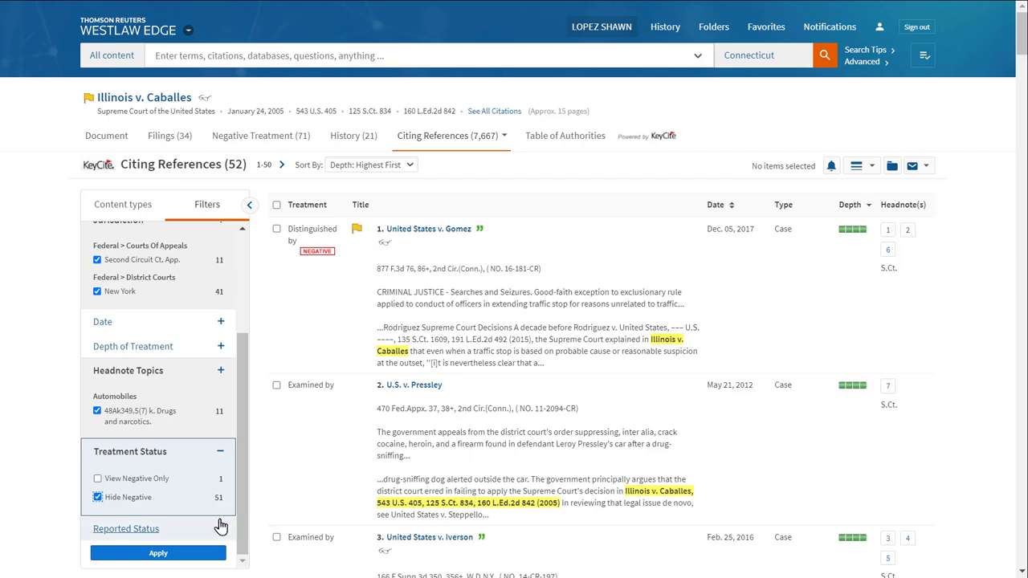
click(220, 529)
click(97, 536)
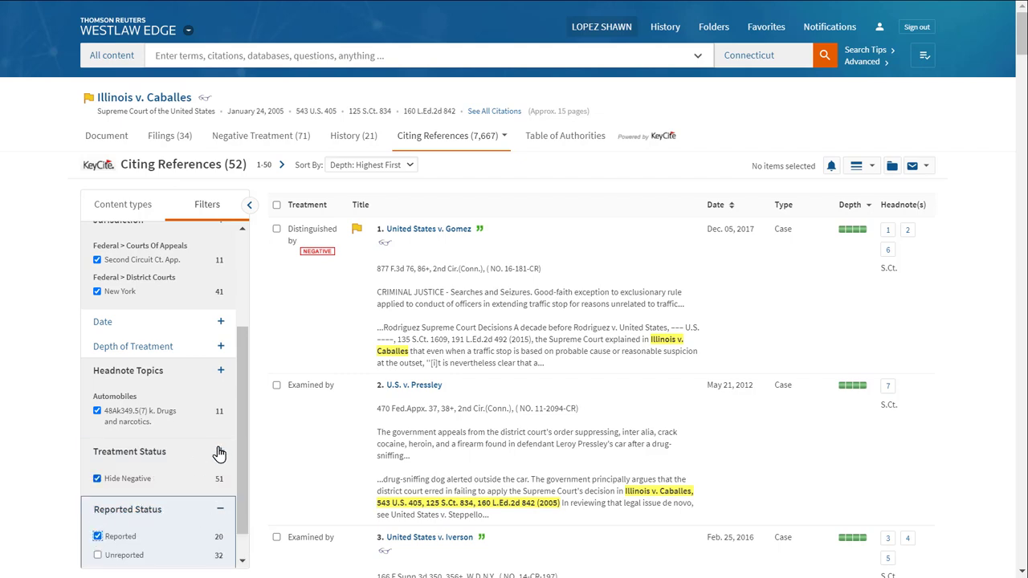
scroll(245, 482, down, 1)
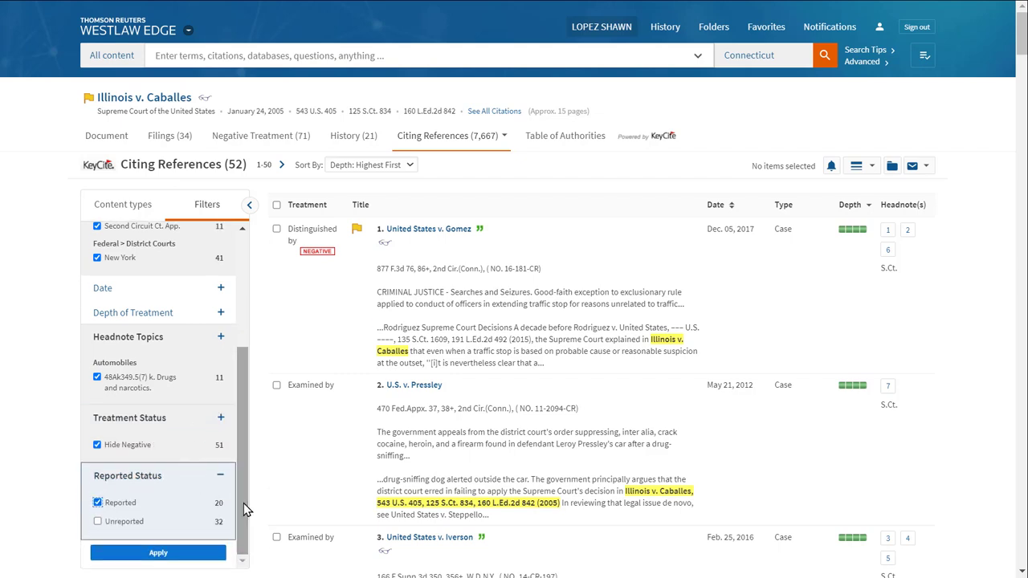
click(158, 553)
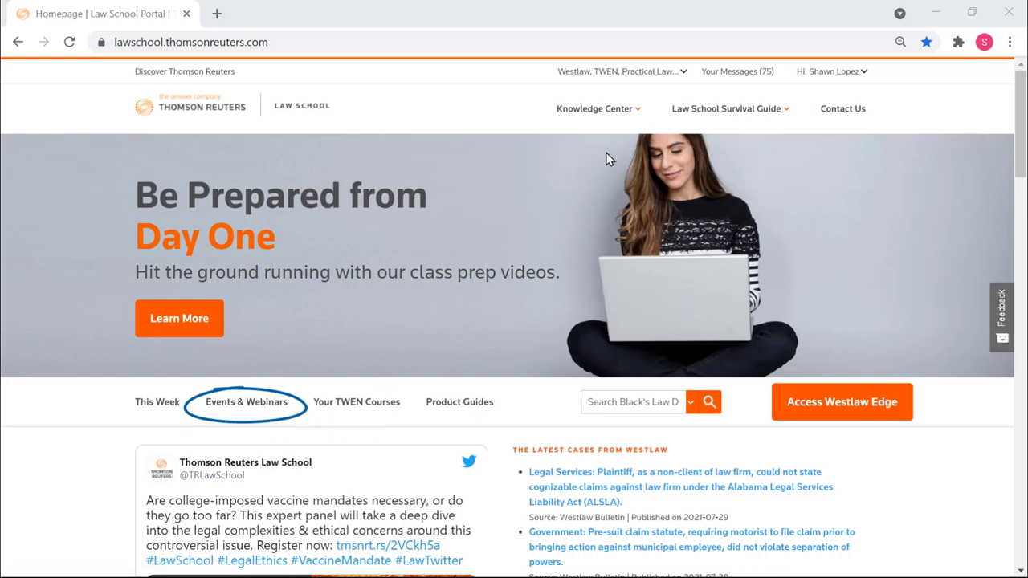
Switch to the Thomson Reuters Law School site and show the topics in its Knowledge Center
mouse_move(608, 129)
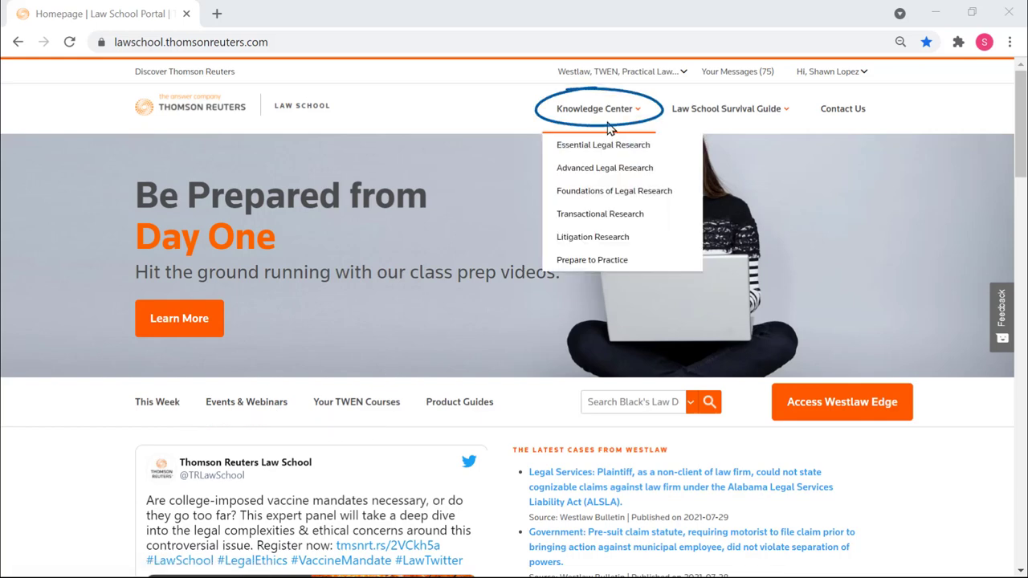